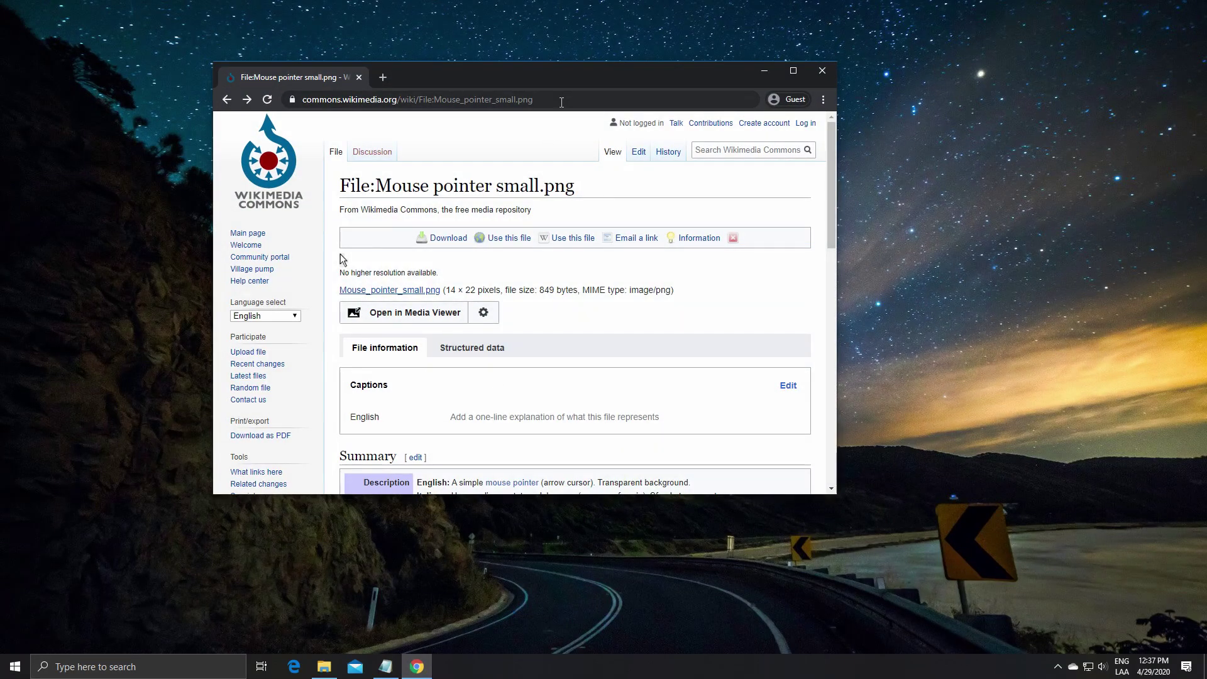
# - Save the linked Mouse_pointer_small.png file from the Wikimedia Commons page into the Downloads folder
pyautogui.moveTo(562, 99); pyautogui.dragTo(291, 99)
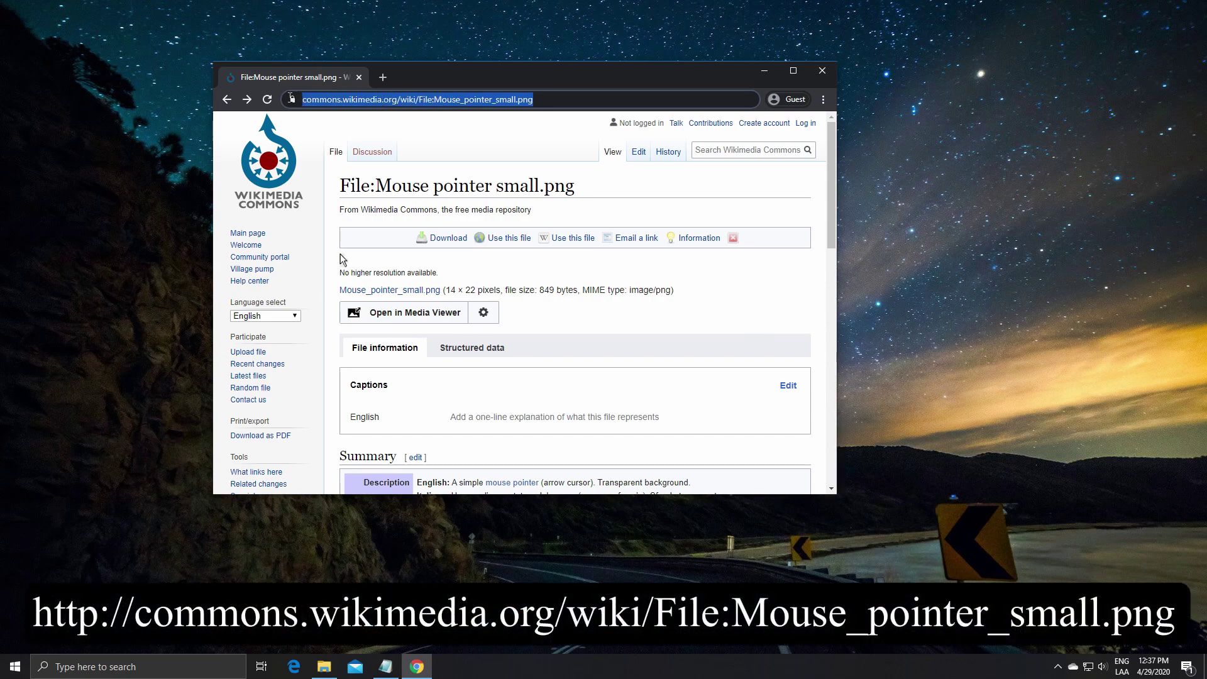
pyautogui.rightClick(395, 291)
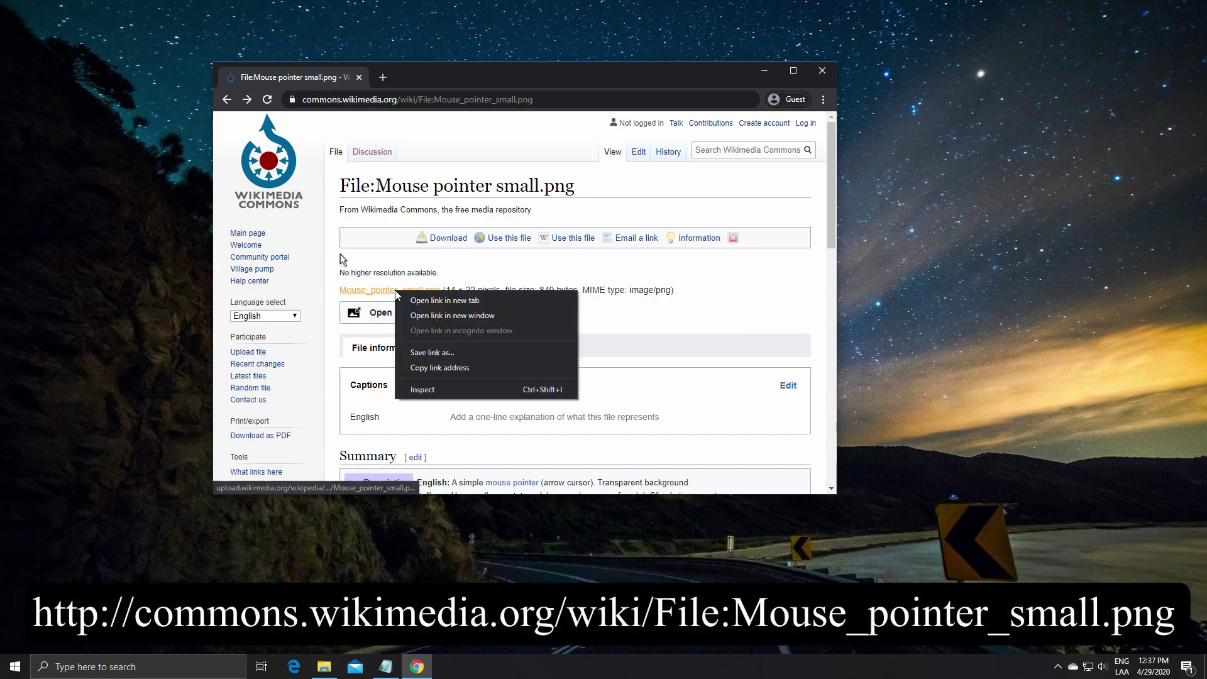
pyautogui.click(432, 352)
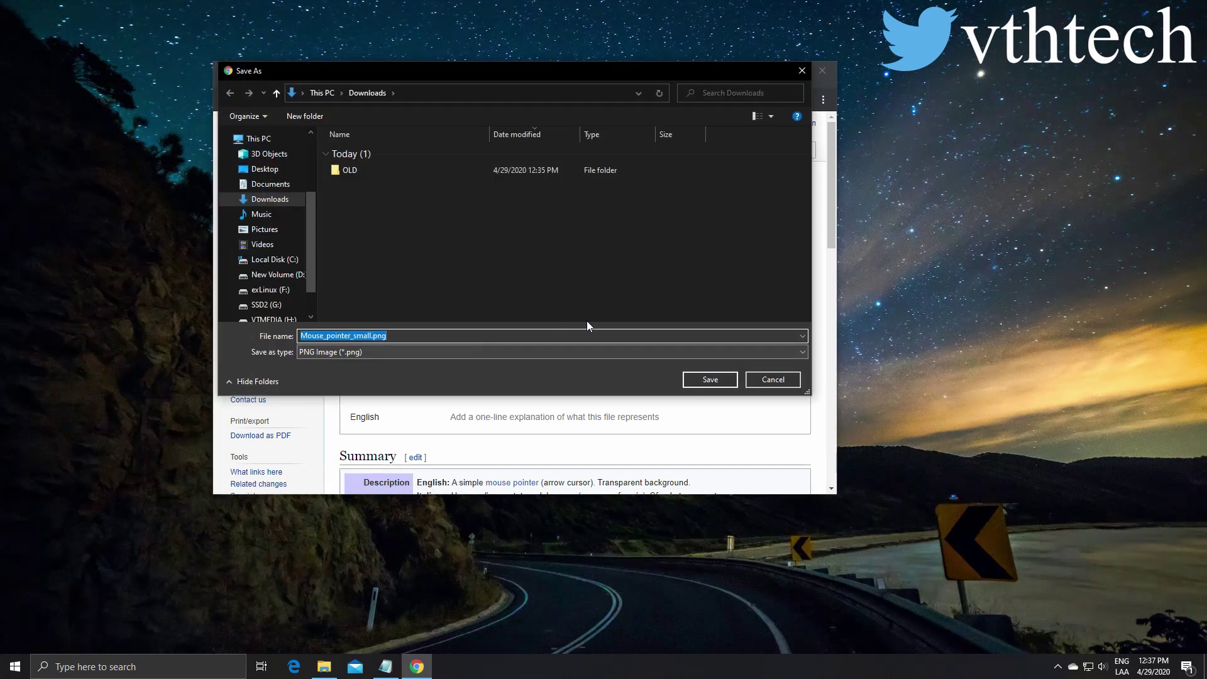
pyautogui.click(710, 379)
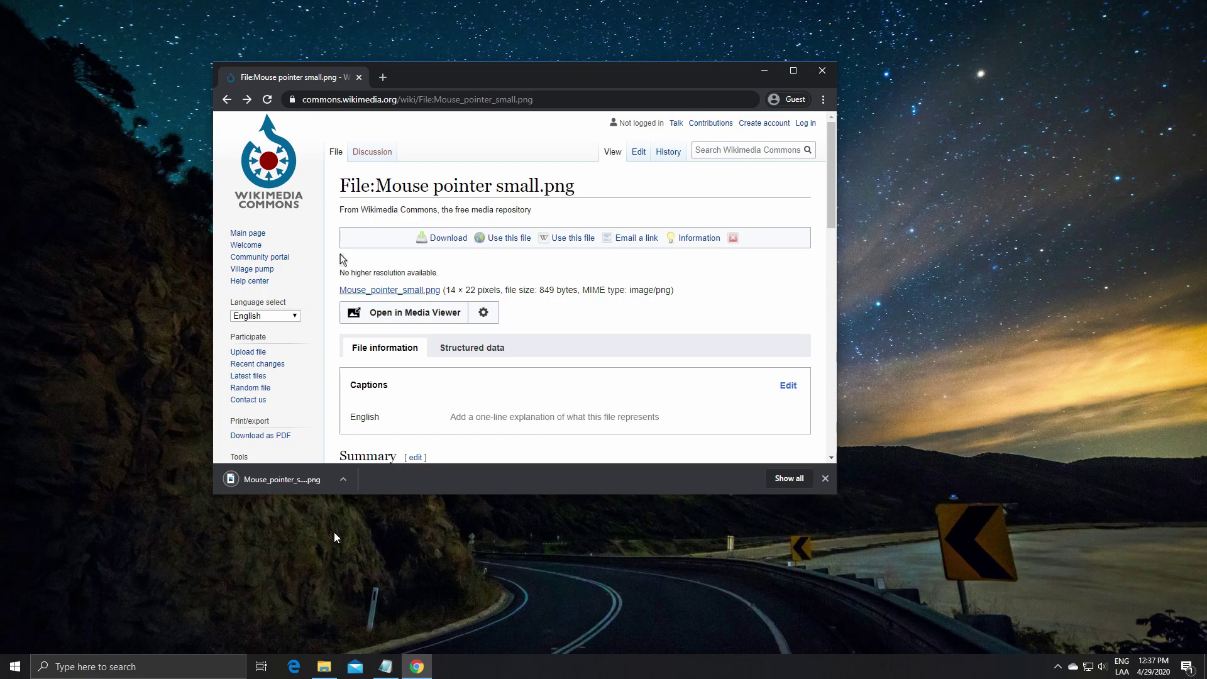
# - Open the downloaded Mouse_pointer_small.png to view the pointer image, and close the viewer
pyautogui.click(344, 478)
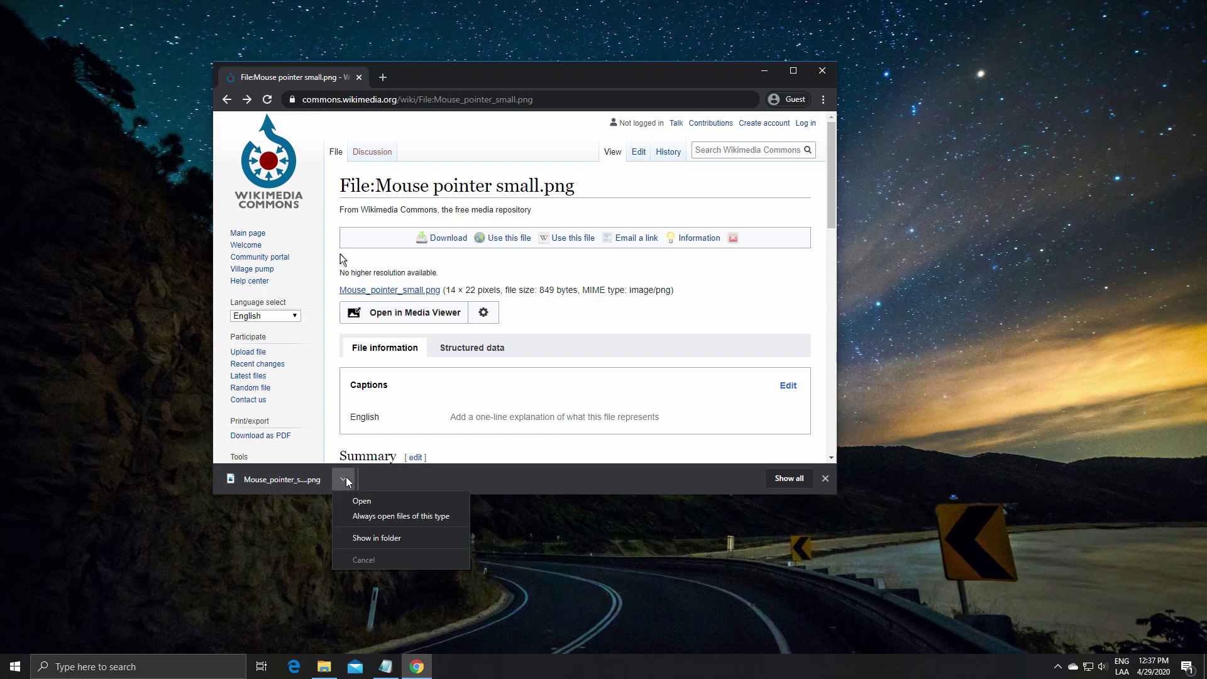
pyautogui.click(356, 500)
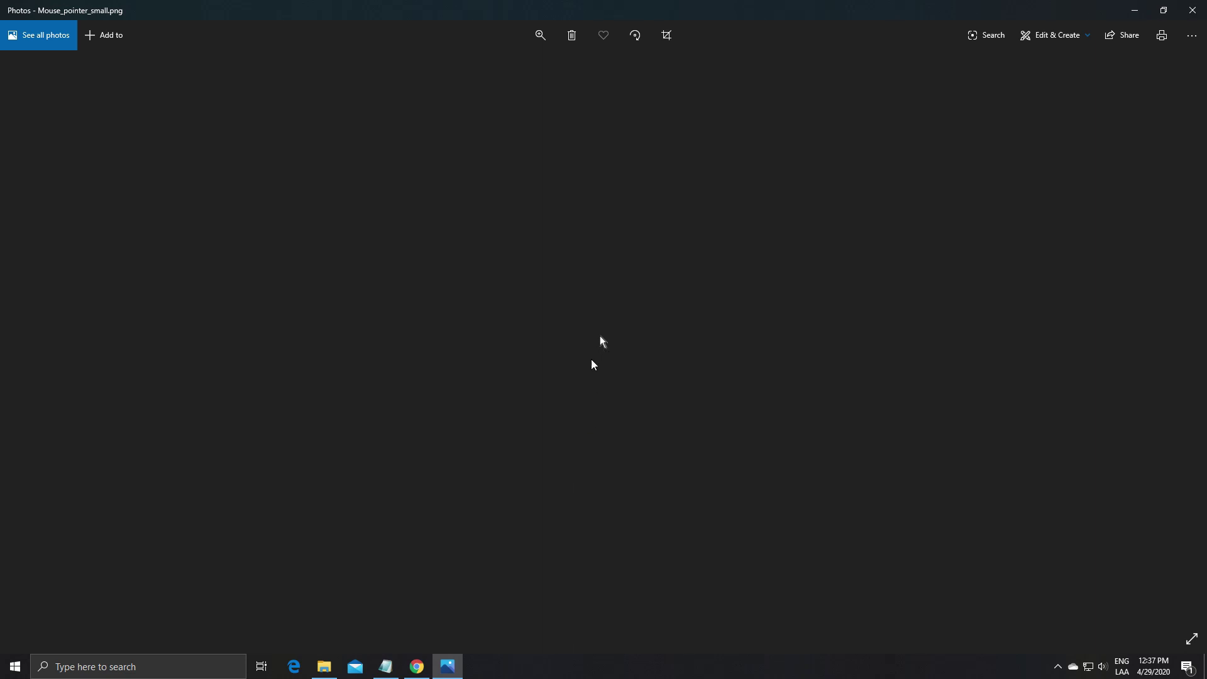
pyautogui.click(1194, 13)
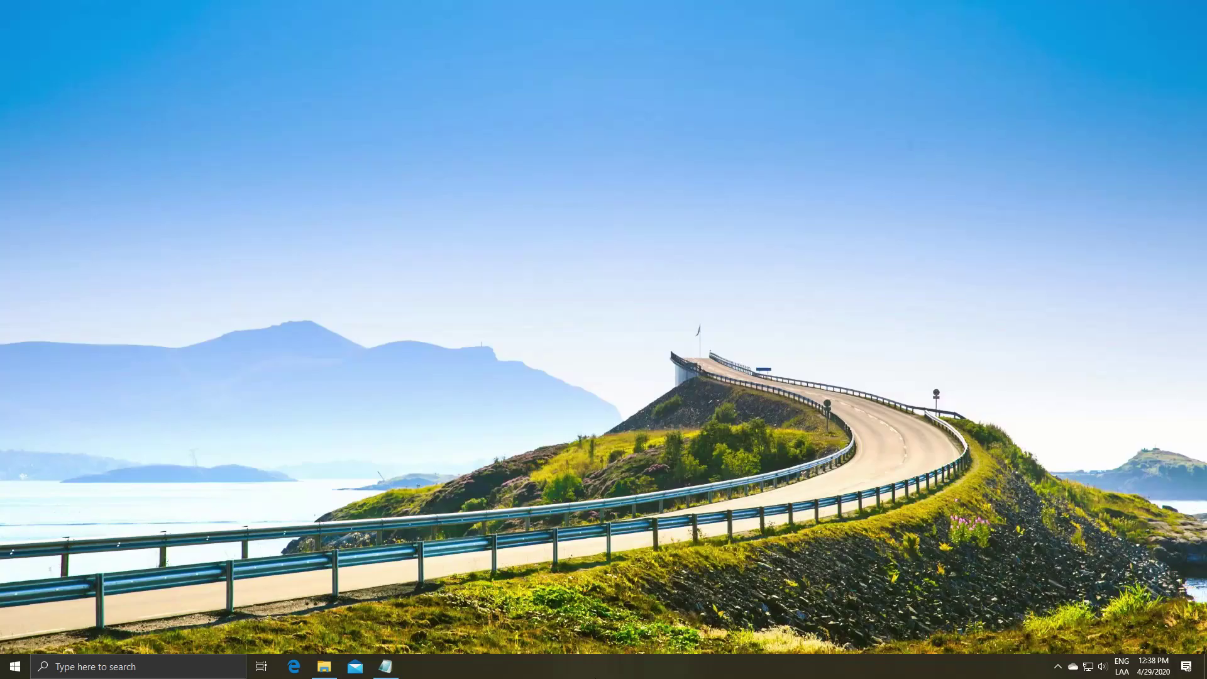
# - Find and launch VLC media player
pyautogui.click(154, 663)
pyautogui.write('vl')
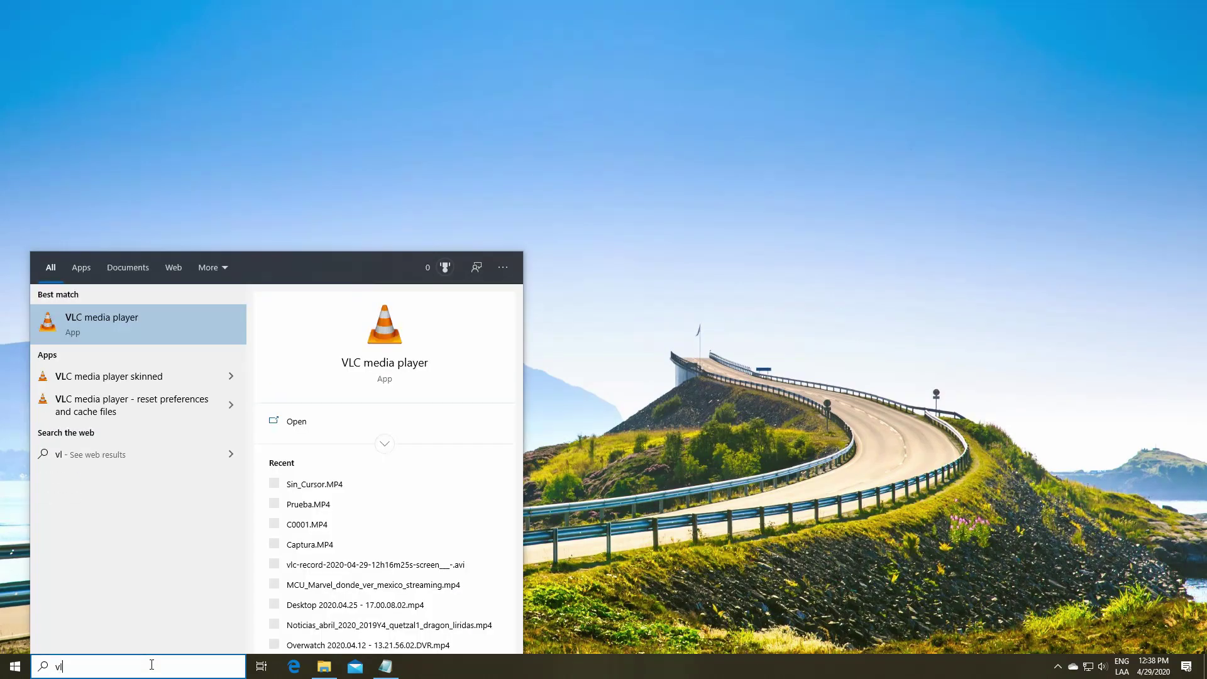
pyautogui.write('c')
pyautogui.press('Return')
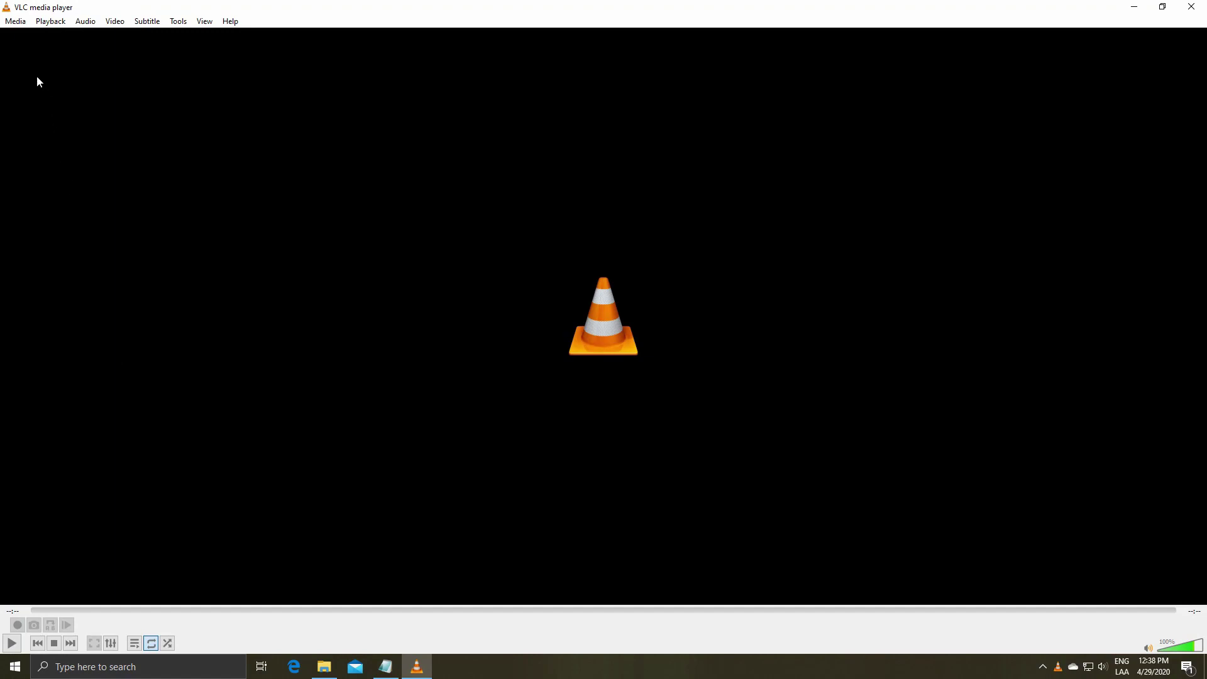
# - Set up a capture device source with Desktop as the capture mode and a frame rate of 30 f/s
pyautogui.click(16, 22)
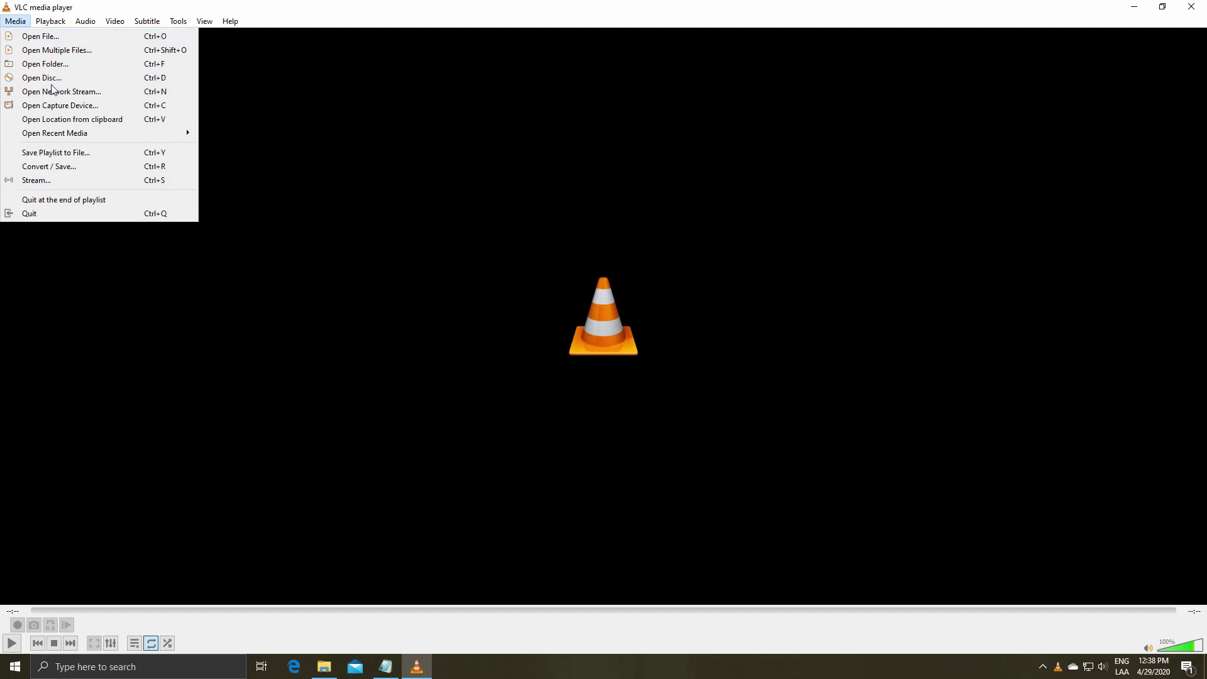
pyautogui.click(124, 110)
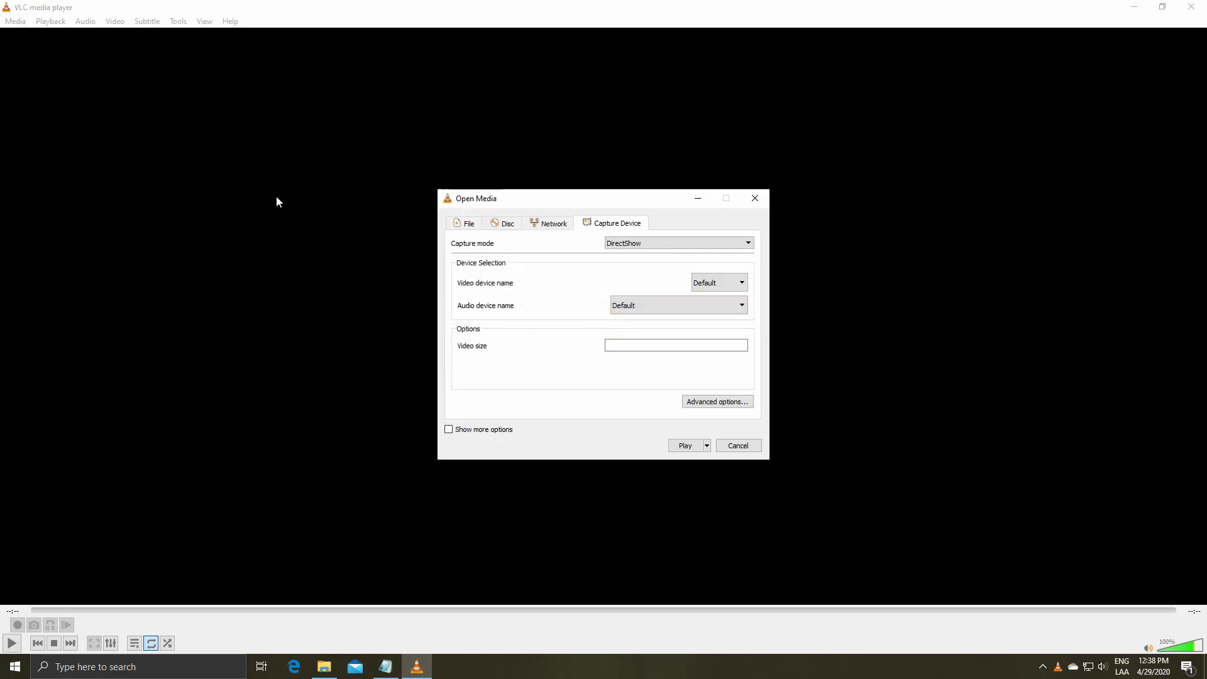
pyautogui.click(746, 245)
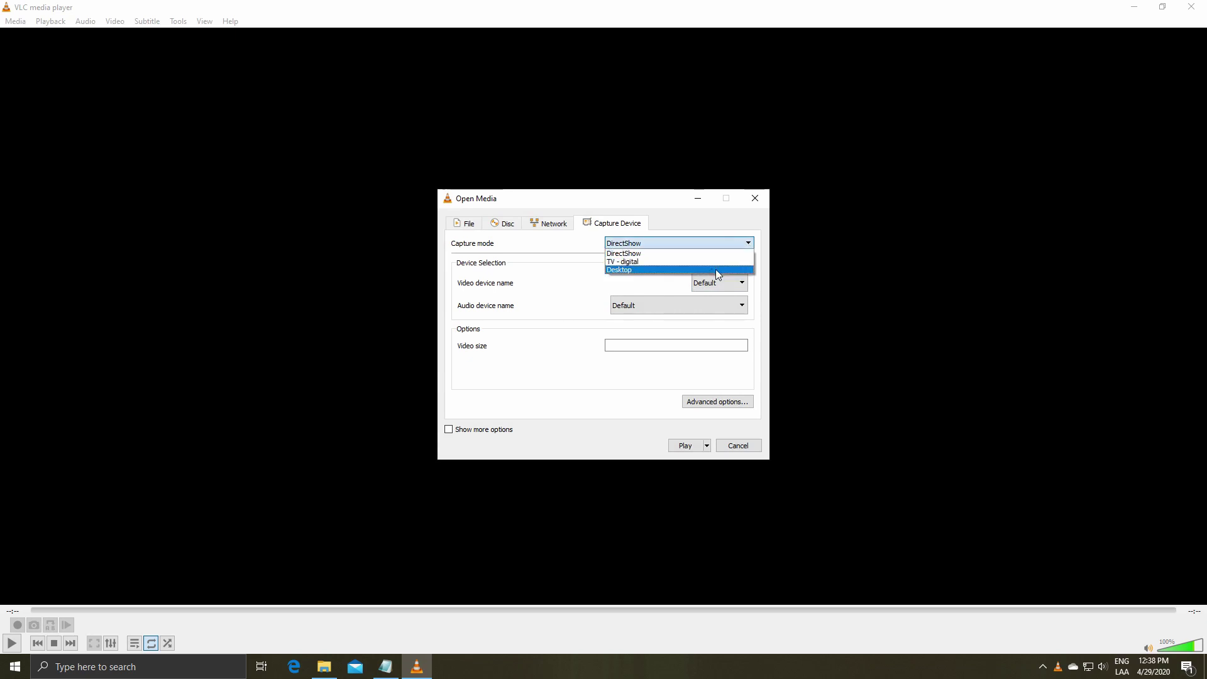
pyautogui.click(644, 270)
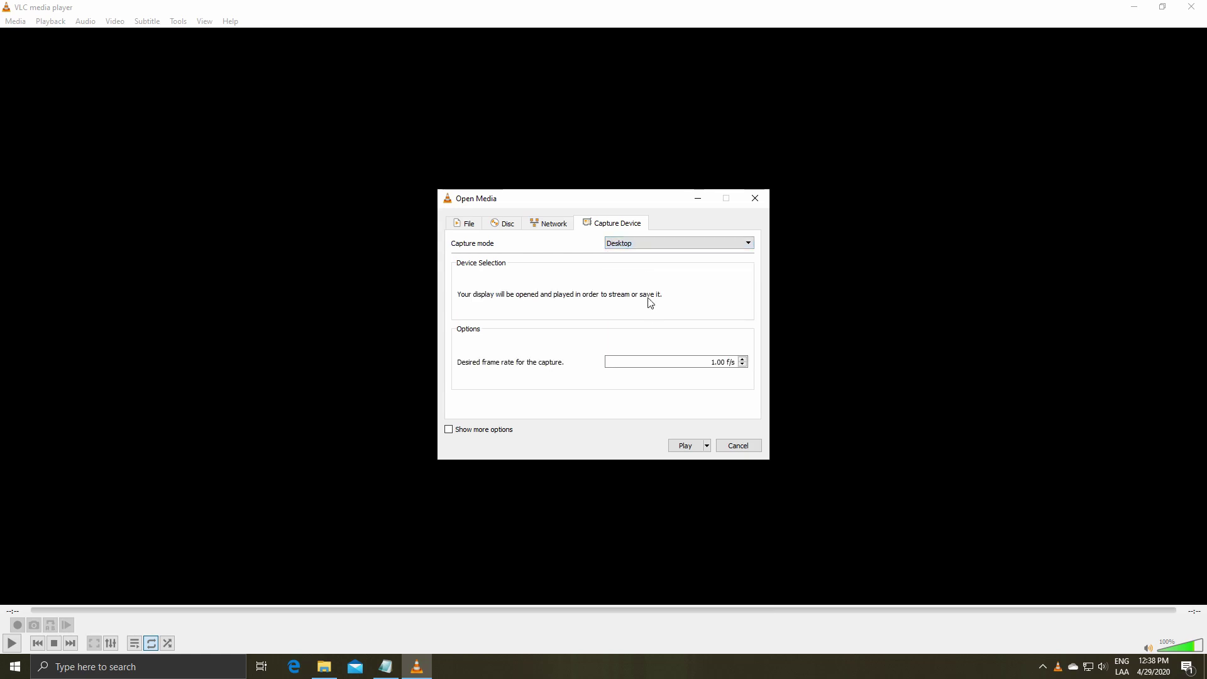
pyautogui.click(711, 361)
pyautogui.moveTo(715, 363); pyautogui.dragTo(711, 363)
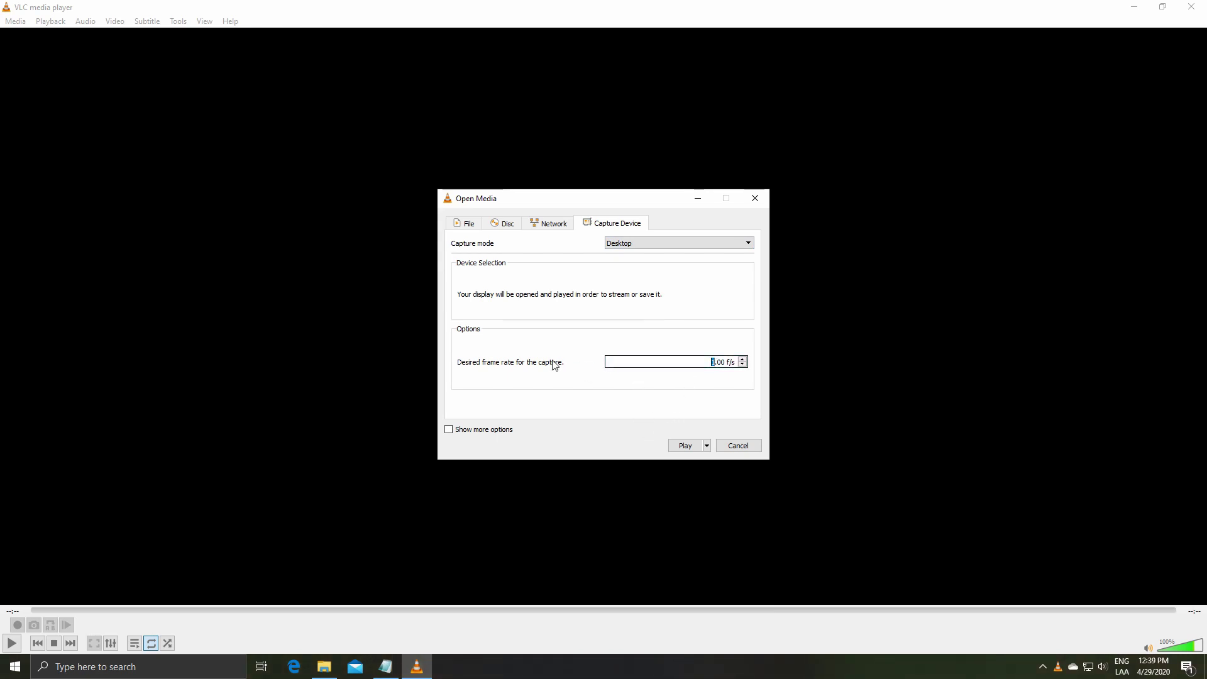
pyautogui.write('30')
# - Show more capture options and append :screen-mouse-image=C:\Users\adm\Downloads\Mouse_pointer_small.png to the edit options
pyautogui.click(449, 430)
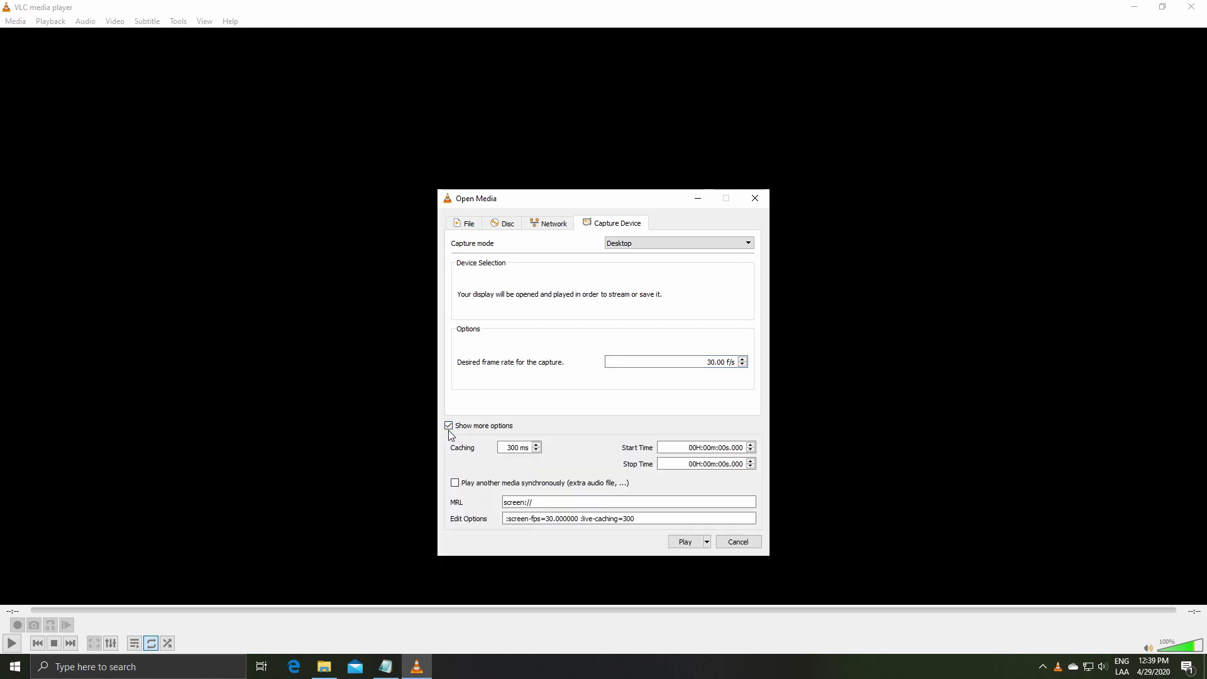
pyautogui.click(647, 518)
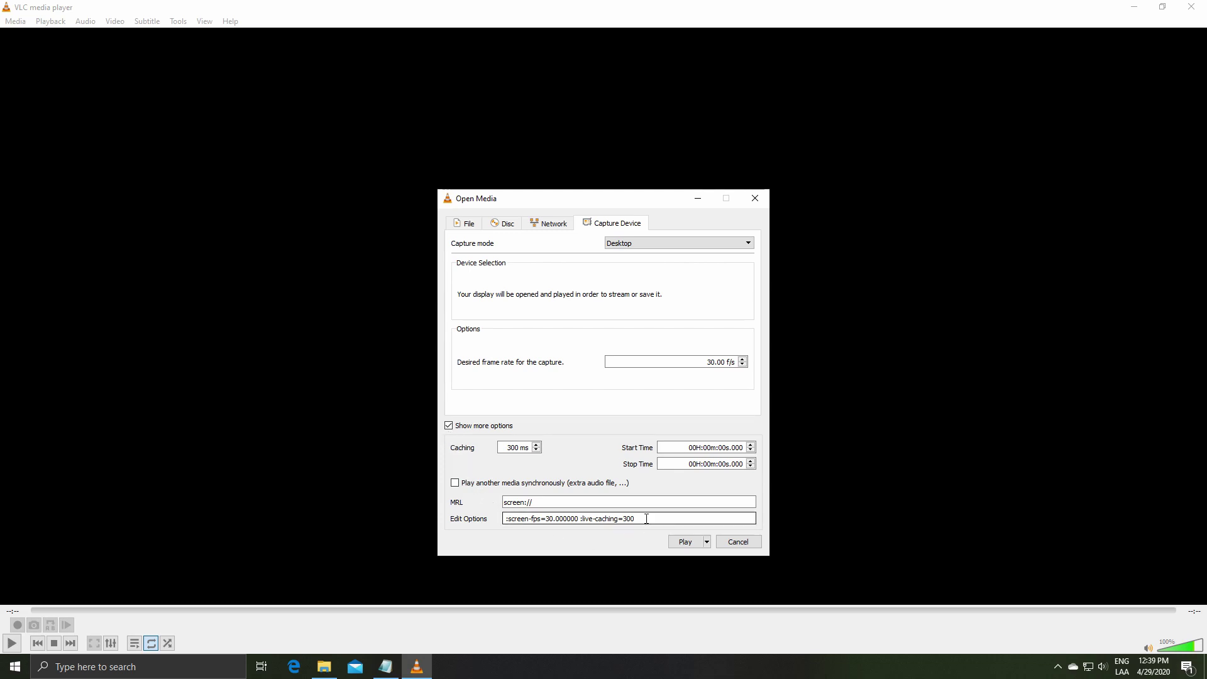
pyautogui.write('C:\\Users\\adm\\Downloads\\Mouse_pointer_small.png')
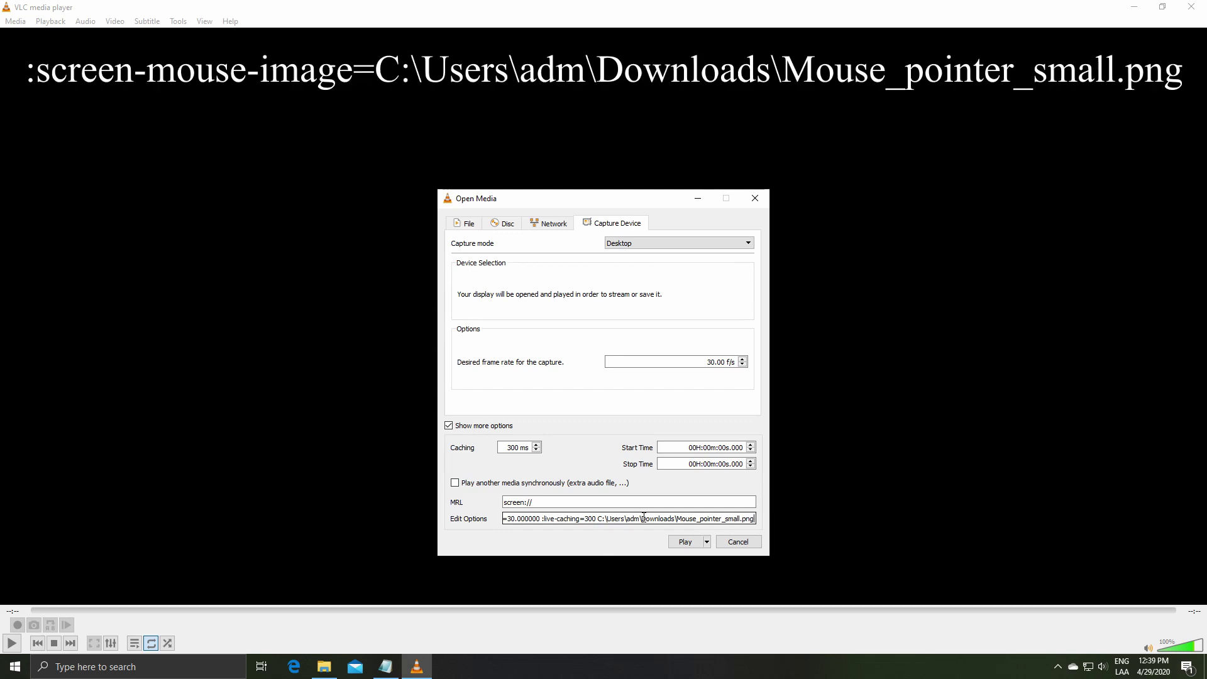
pyautogui.press('alt')
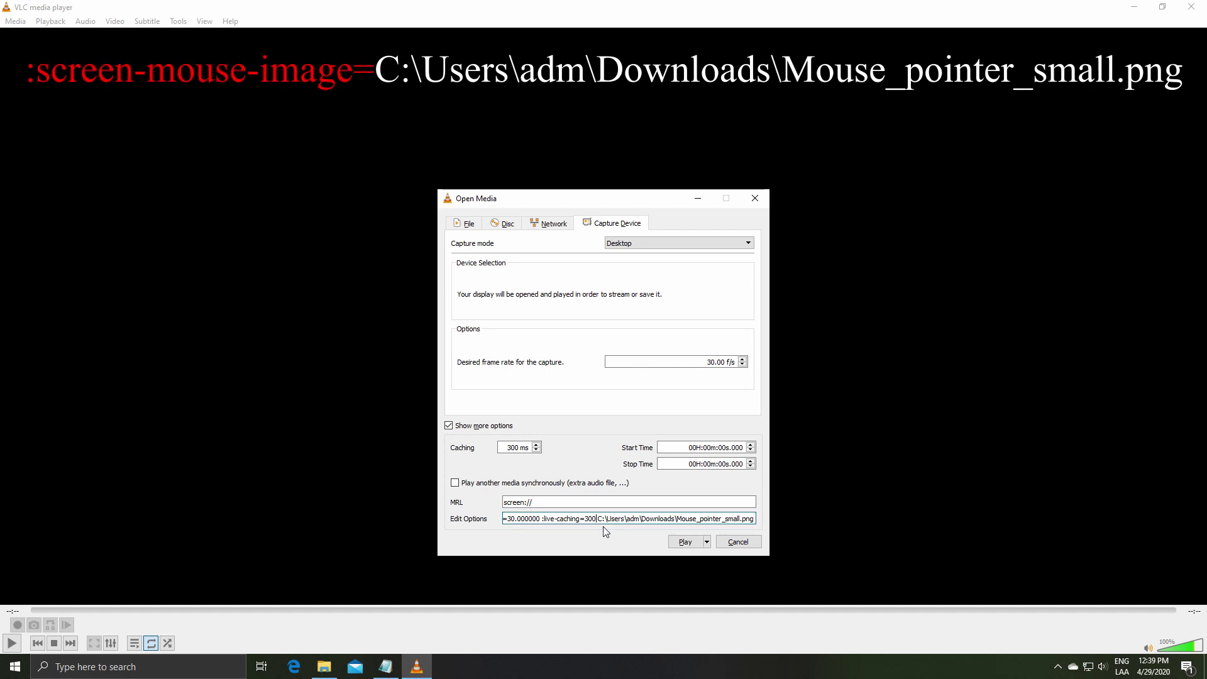
pyautogui.write(':screen-mouse-image=')
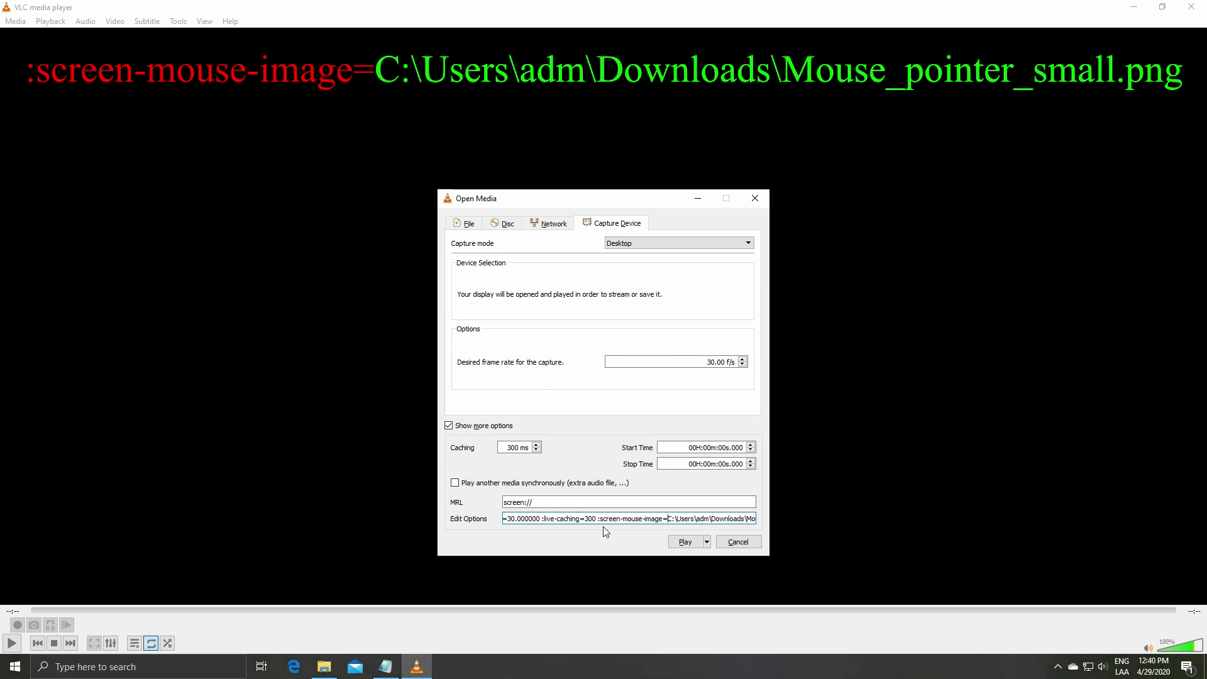
# - Review the screen-mouse-image parameter and the pointer image path in the edit options
pyautogui.hotkey('shift', 'Left')
pyautogui.hotkey('shift', 'Left')
pyautogui.hotkey('shift', 'Left')
pyautogui.hotkey('shift', 'Left')
pyautogui.hotkey('shift', 'Left')
pyautogui.hotkey('shift', 'Left')
pyautogui.hotkey('shift', 'Left')
pyautogui.hotkey('shift', 'Left')
pyautogui.hotkey('shift', 'Left')
pyautogui.hotkey('shift', 'Left')
pyautogui.click(669, 519)
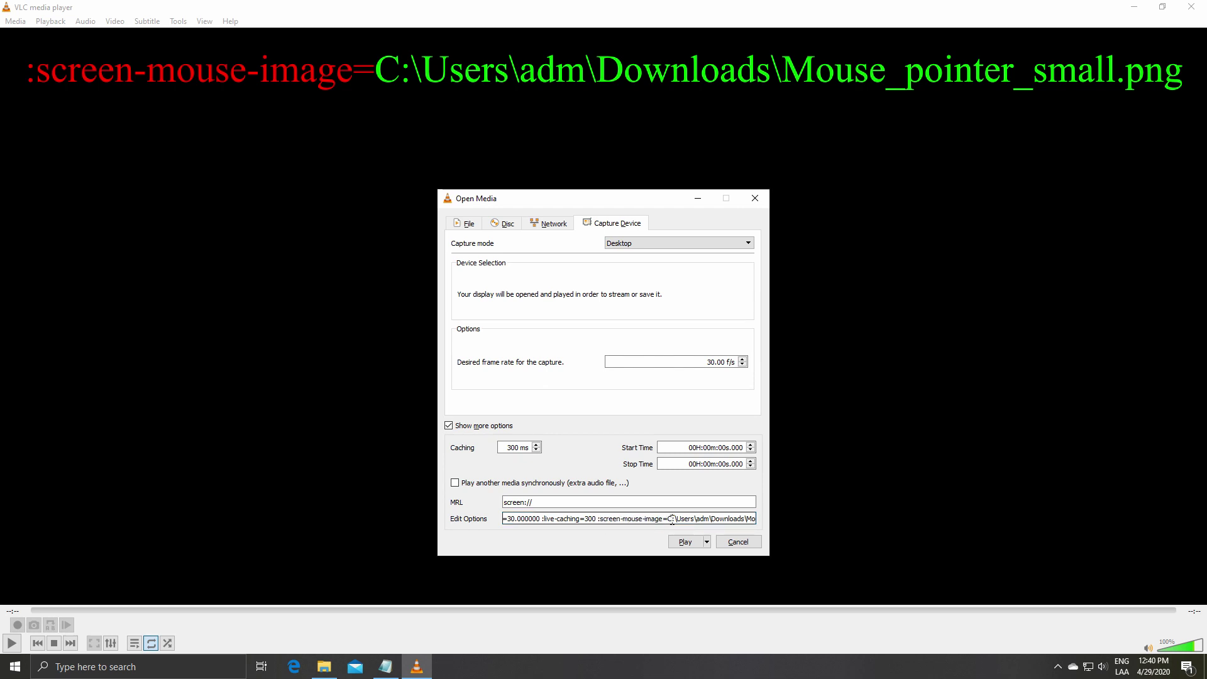
pyautogui.moveTo(668, 518); pyautogui.dragTo(765, 520)
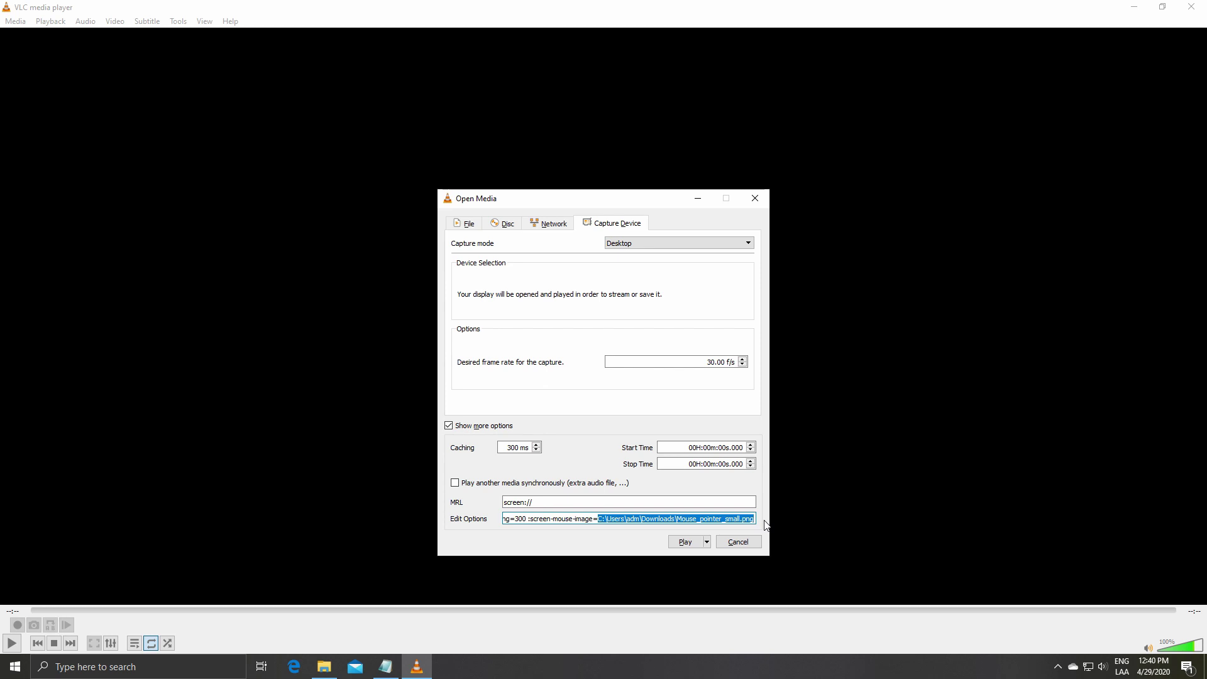
# - Choose to convert the desktop capture using the Video - H.264 + MP3 (MP4) profile
pyautogui.click(707, 542)
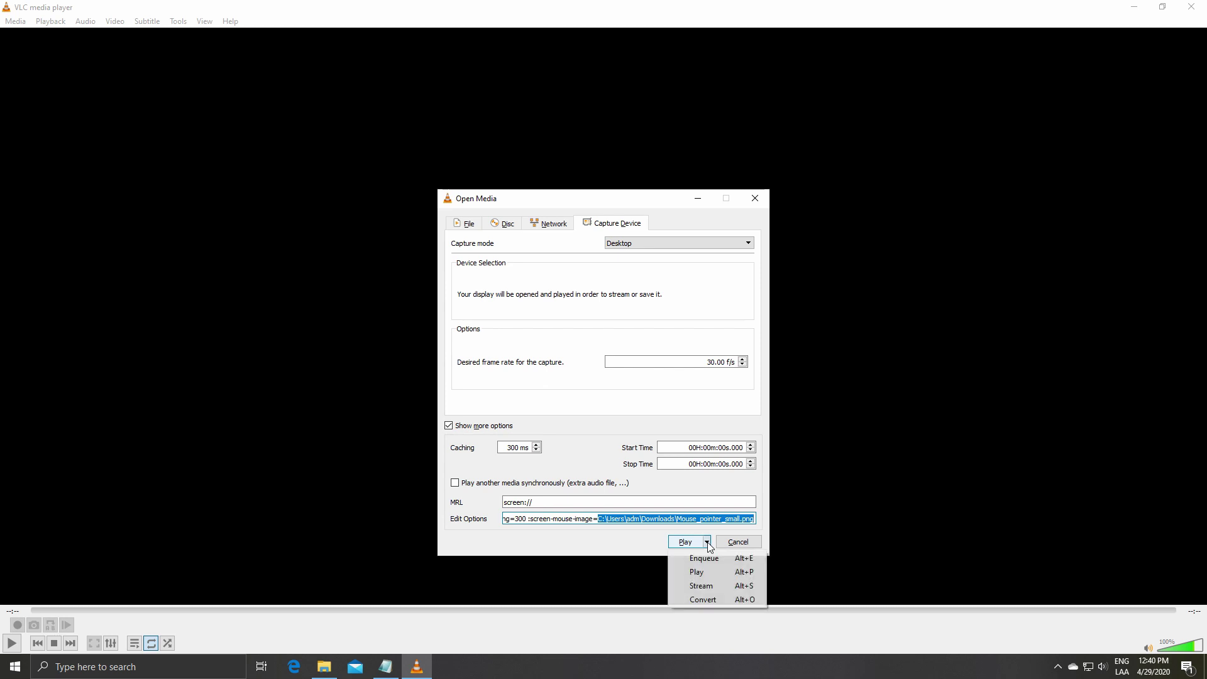
pyautogui.click(711, 602)
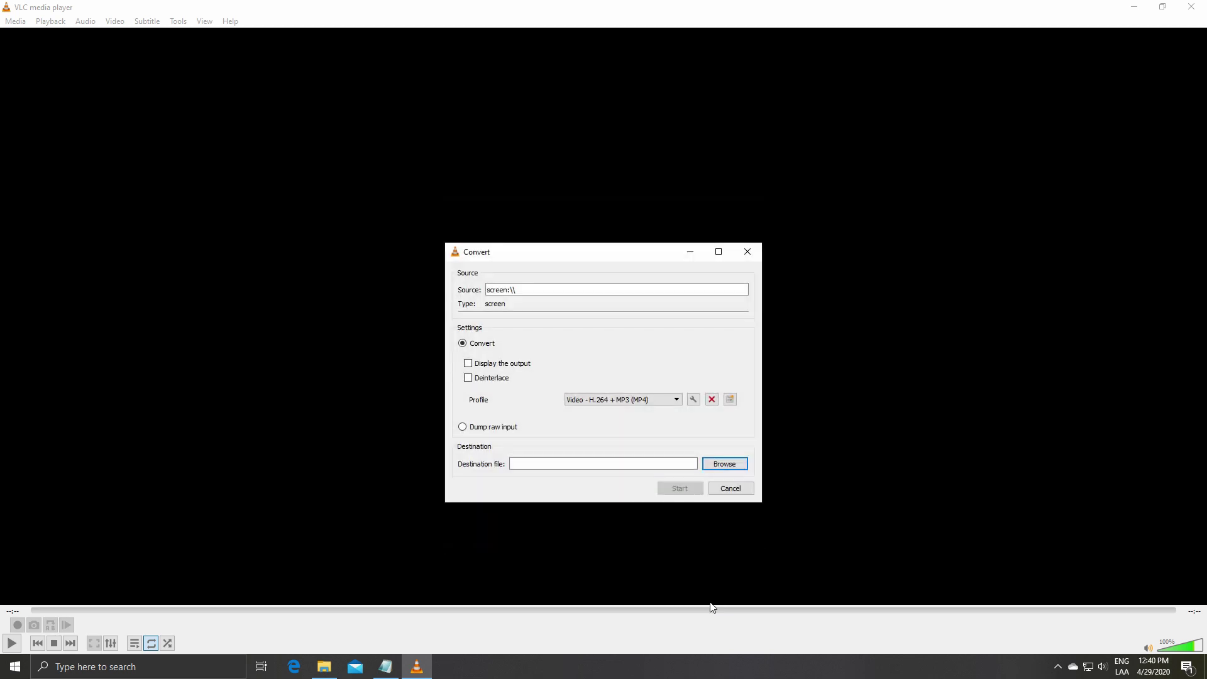
pyautogui.click(677, 402)
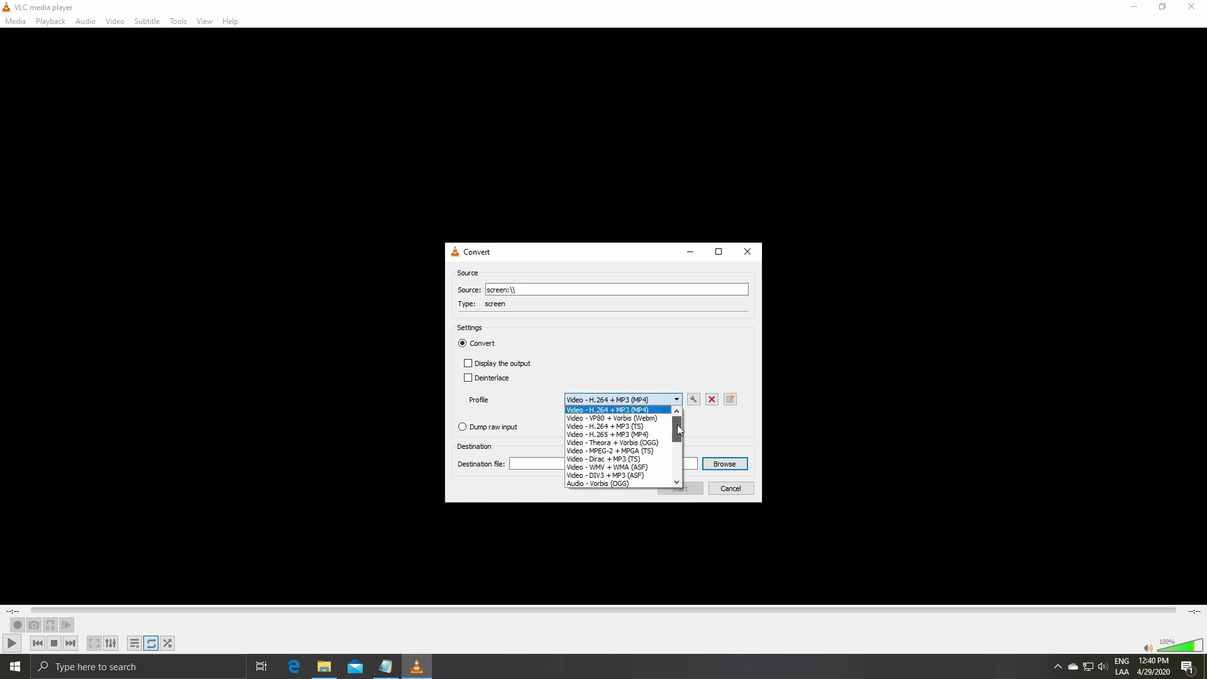
pyautogui.moveTo(678, 425)
pyautogui.mouseDown()
pyautogui.moveTo(682, 480)
pyautogui.moveTo(682, 409)
pyautogui.mouseUp()
pyautogui.click(616, 412)
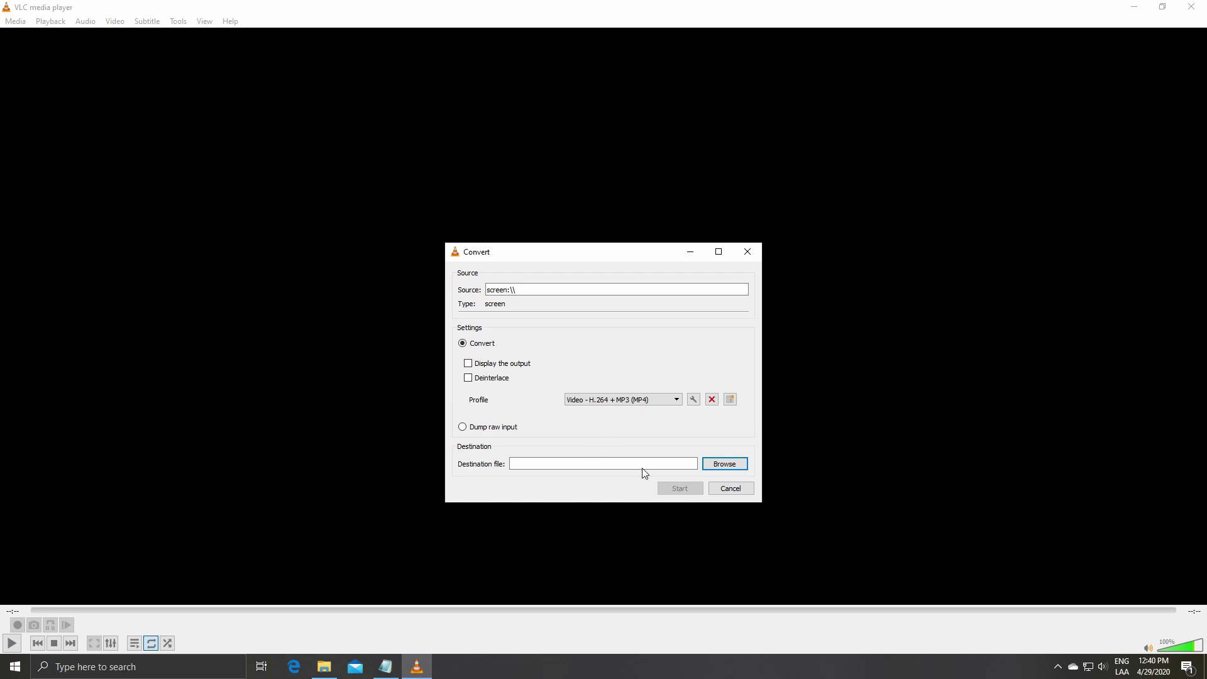
# - Set the destination file to Captura_CON_Cursor.MP4 on the Desktop
pyautogui.click(723, 465)
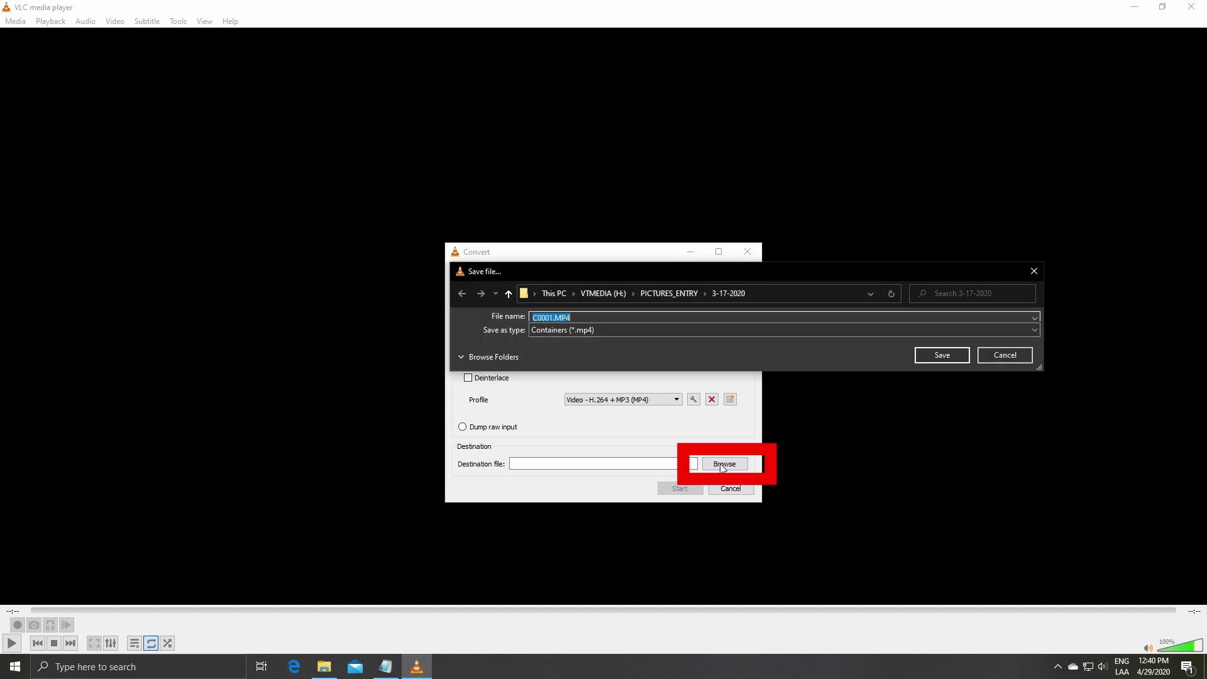
pyautogui.click(510, 296)
pyautogui.click(511, 295)
pyautogui.click(557, 295)
pyautogui.click(509, 293)
pyautogui.click(552, 317)
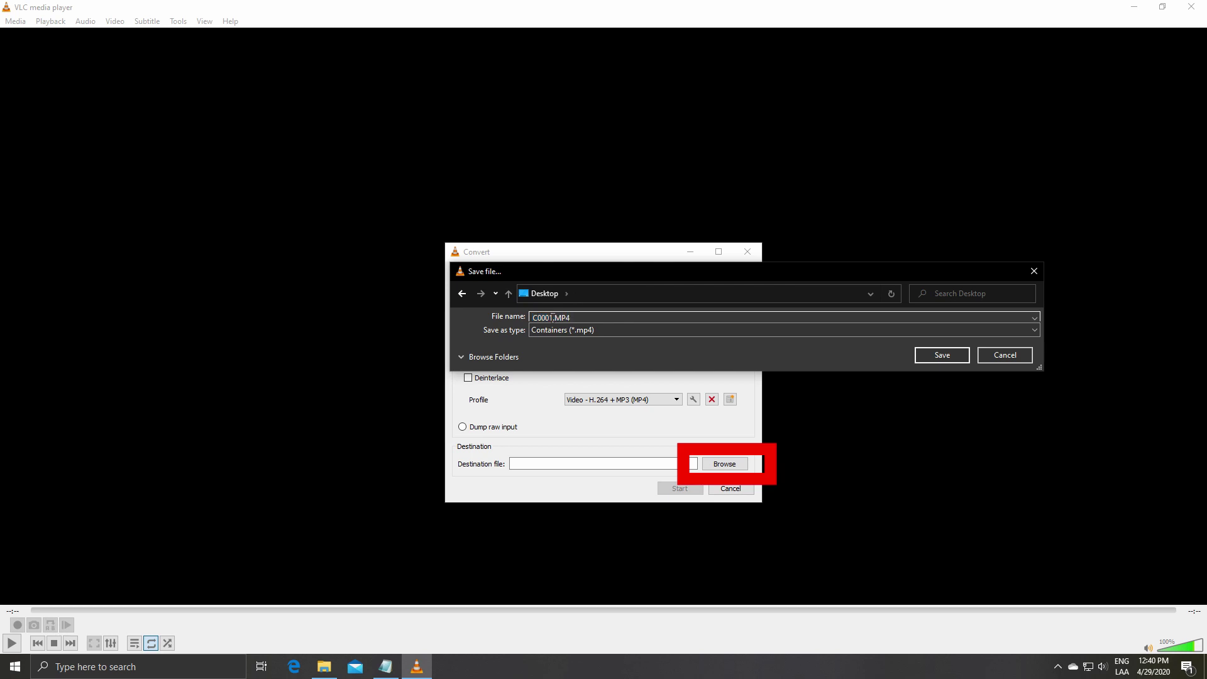
pyautogui.click(517, 315)
pyautogui.write('Captura')
pyautogui.press('BackSpace')
pyautogui.write('_CON_Cursor')
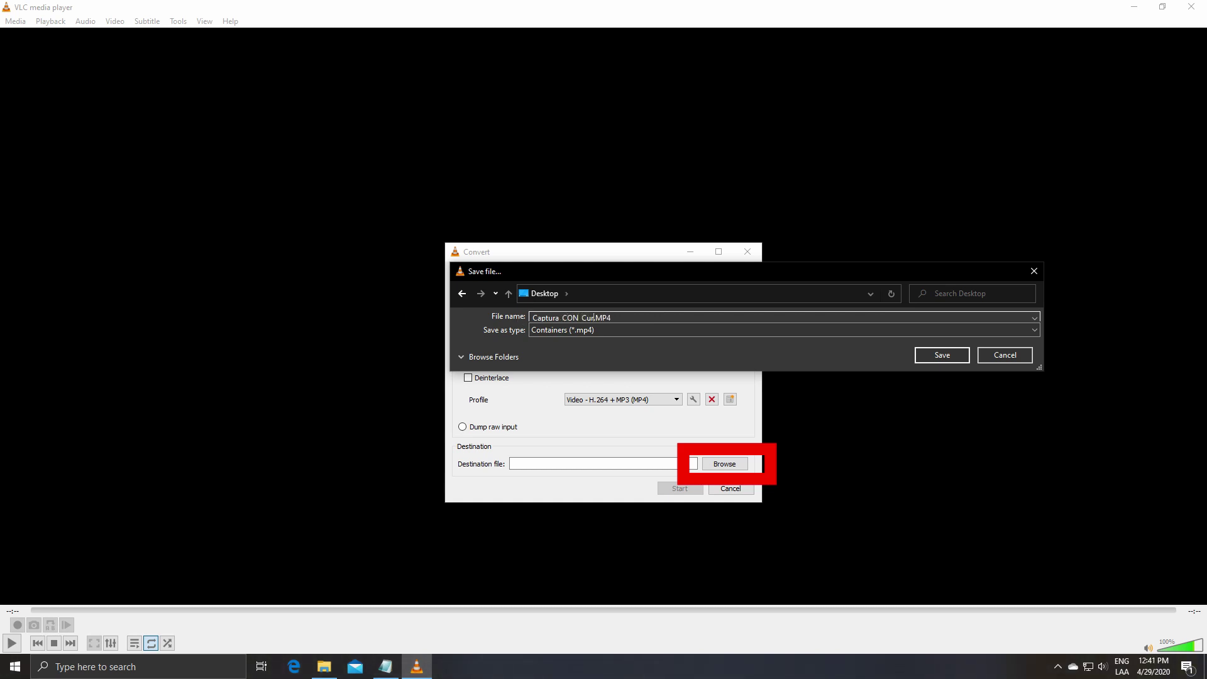
pyautogui.click(936, 355)
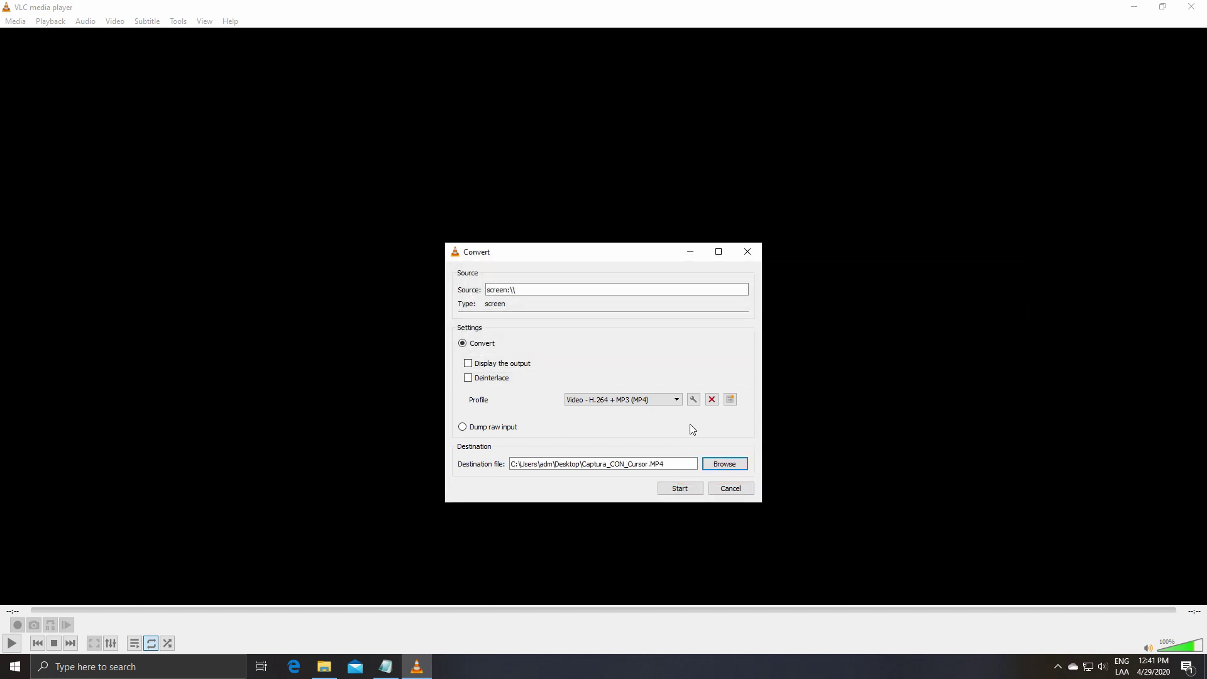
# - Start the desktop recording and stop it after several seconds
pyautogui.click(679, 489)
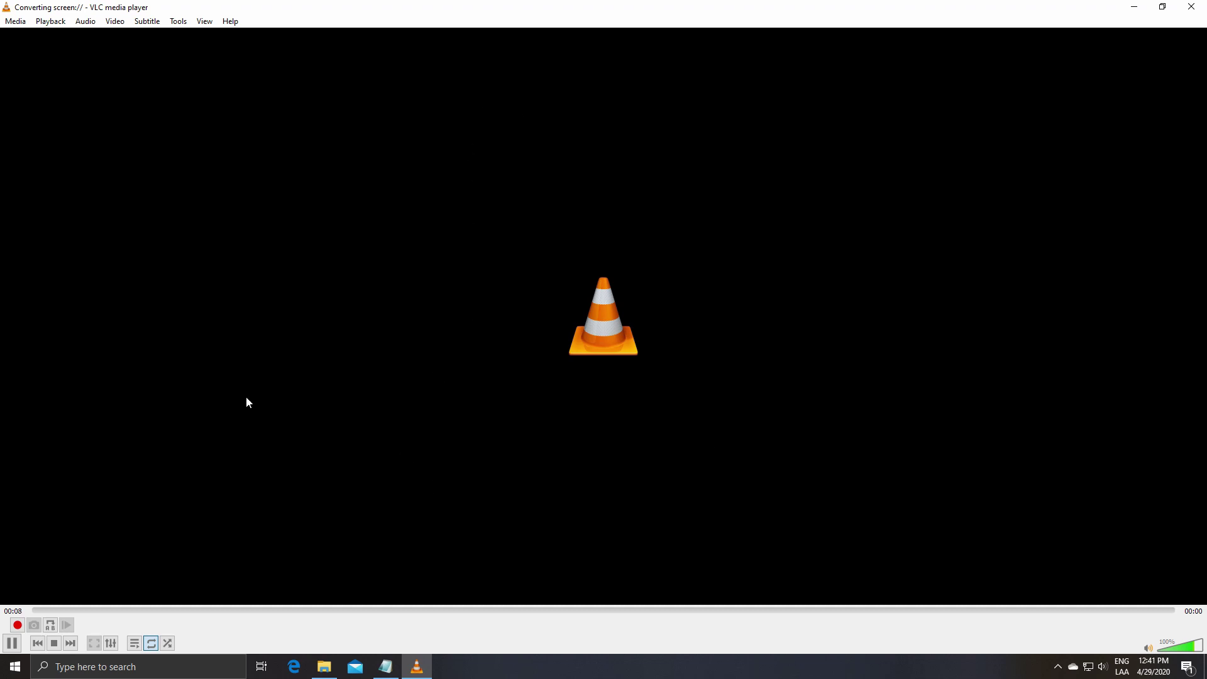
pyautogui.click(55, 644)
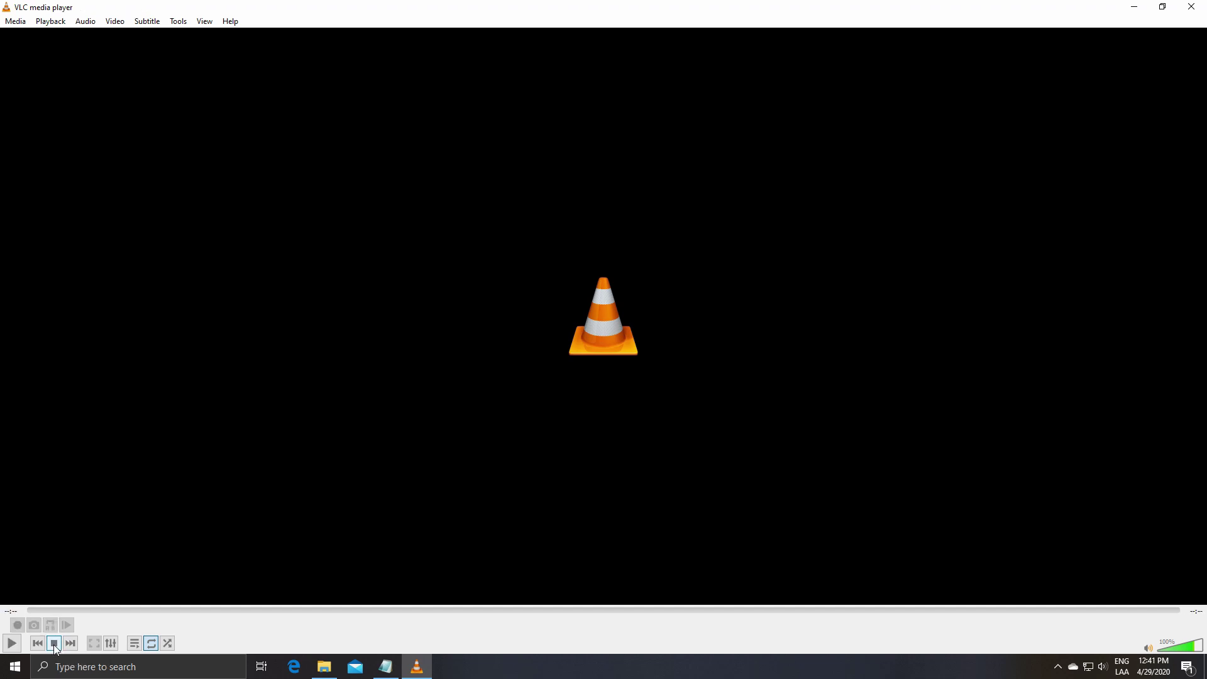
# - Restore the player window to a smaller size and play the recorded Captura_CON_Cursor.MP4
pyautogui.click(1164, 7)
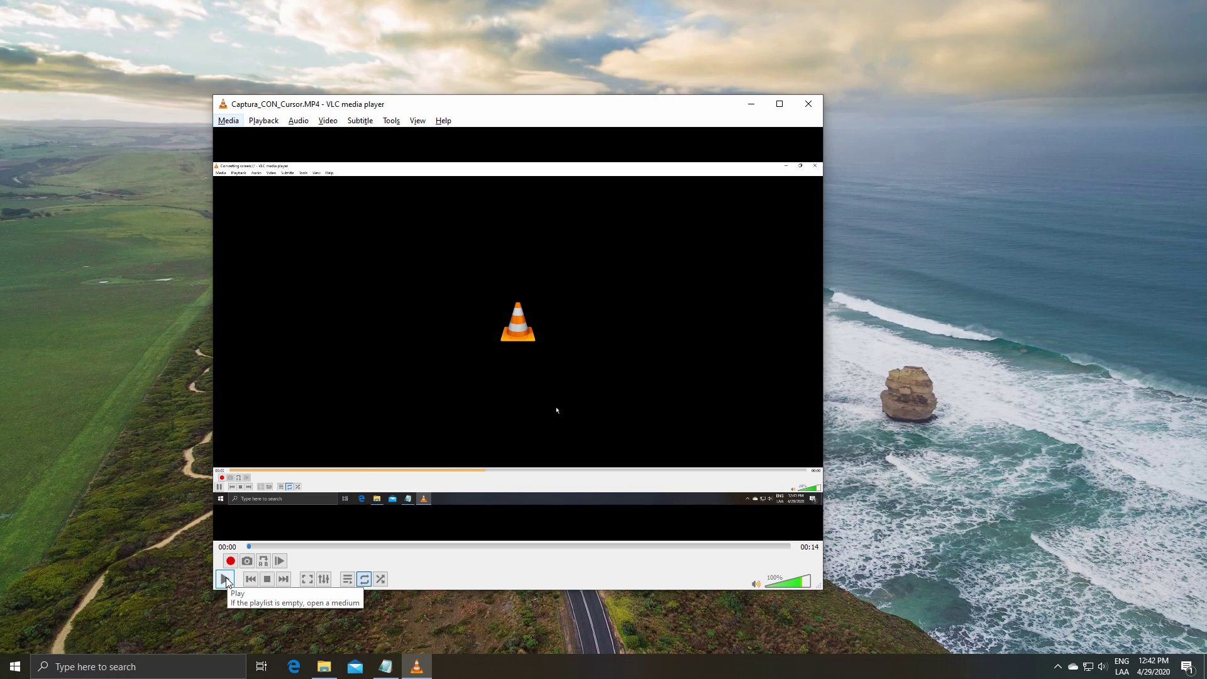
pyautogui.click(226, 579)
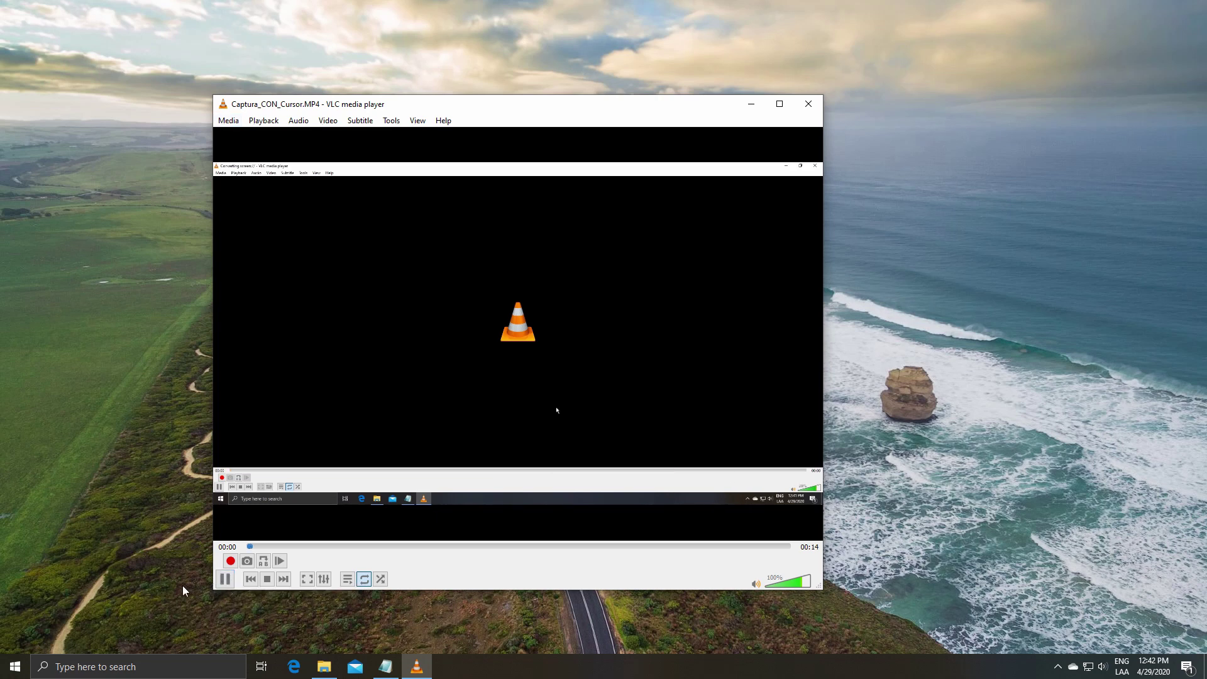